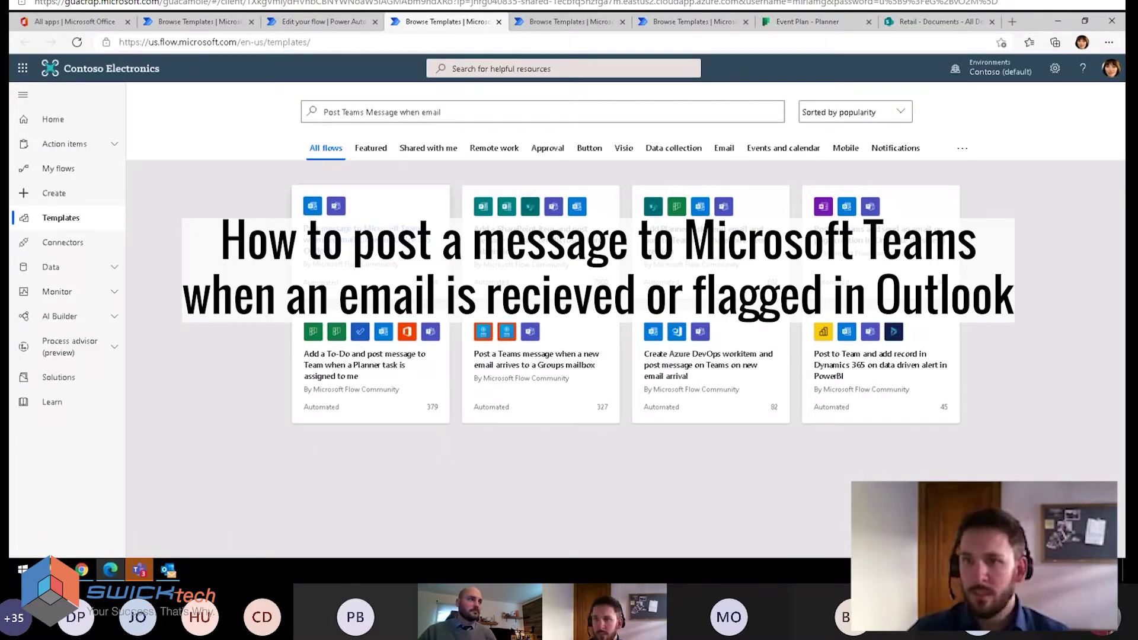
Step: Choose the 'Post message to Microsoft Teams when an email arrives in Office 365 Outlook' template
{"action": "left_click_drag", "start_coordinate": [328, 112], "coordinate": [465, 117]}
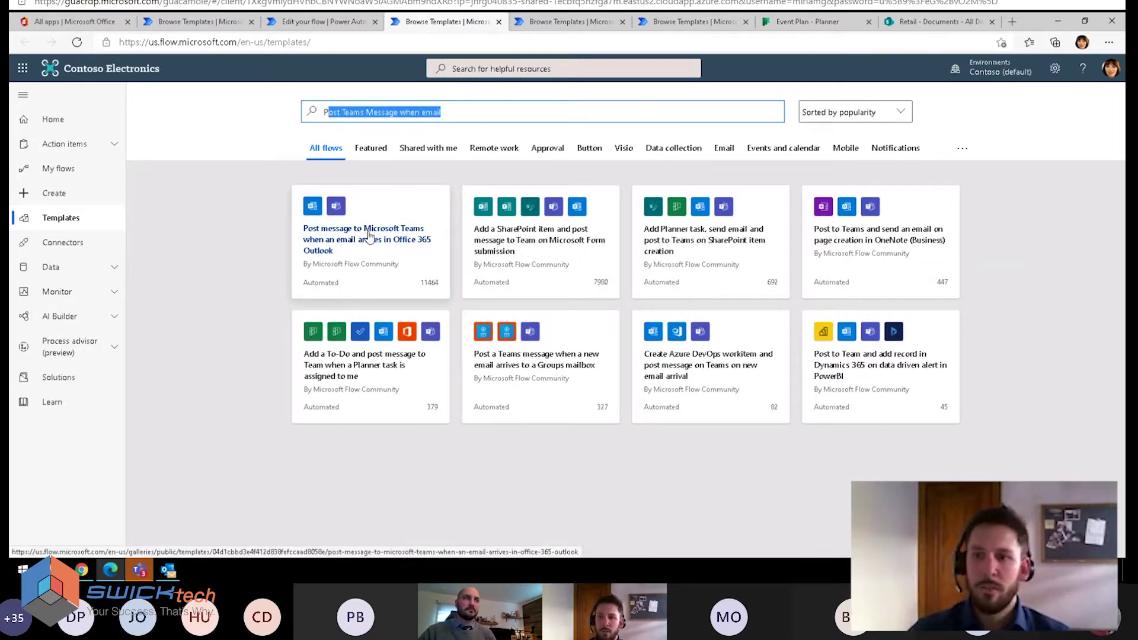
{"action": "left_click", "coordinate": [368, 232]}
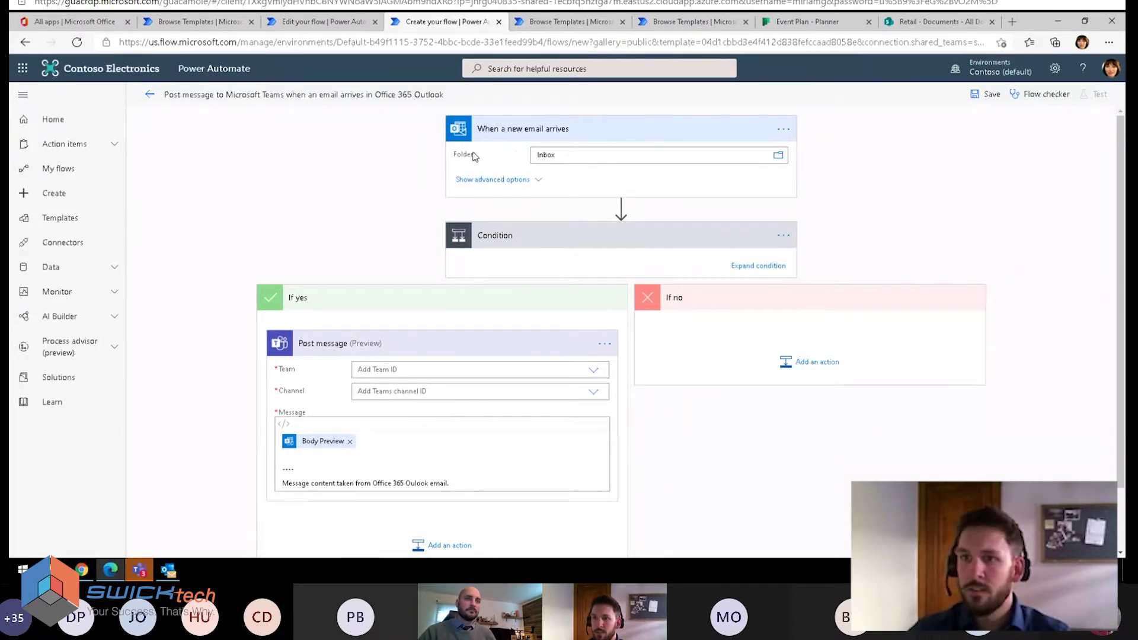
Step: Show the trigger's advanced options, try the To and From filters, then hide them again
{"action": "left_click", "coordinate": [540, 183]}
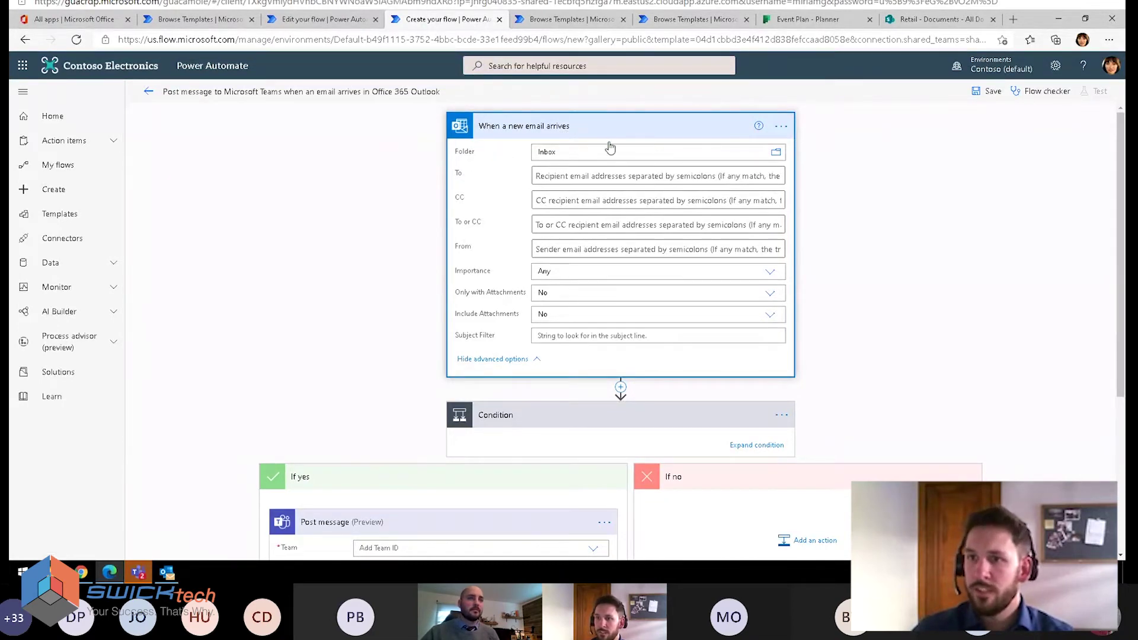
{"action": "left_click", "coordinate": [593, 173]}
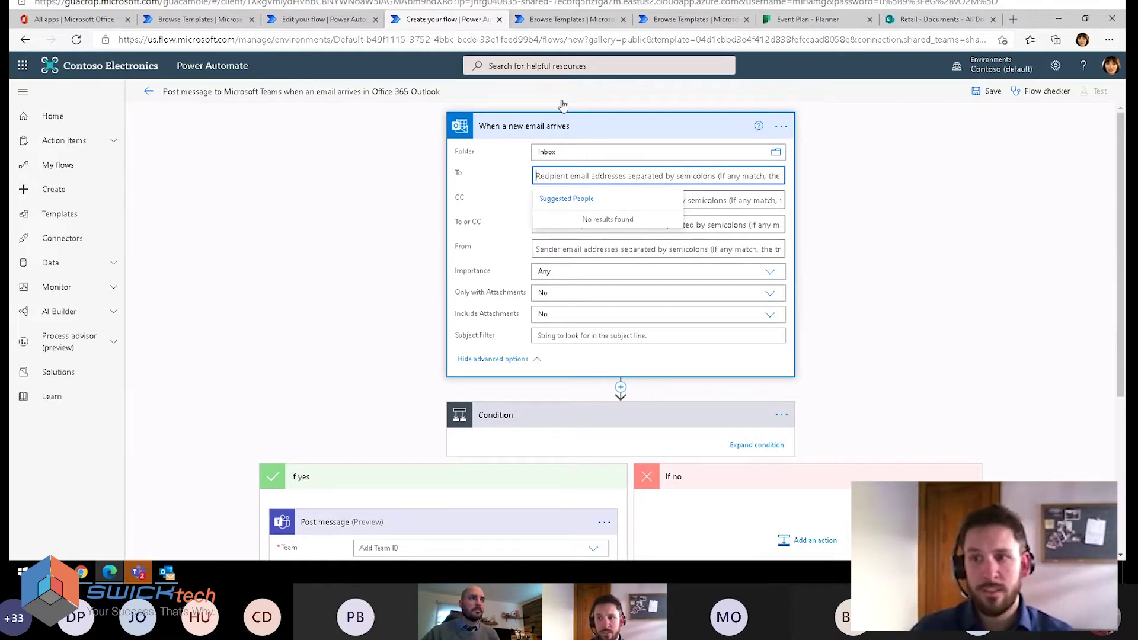
{"action": "left_click", "coordinate": [585, 247]}
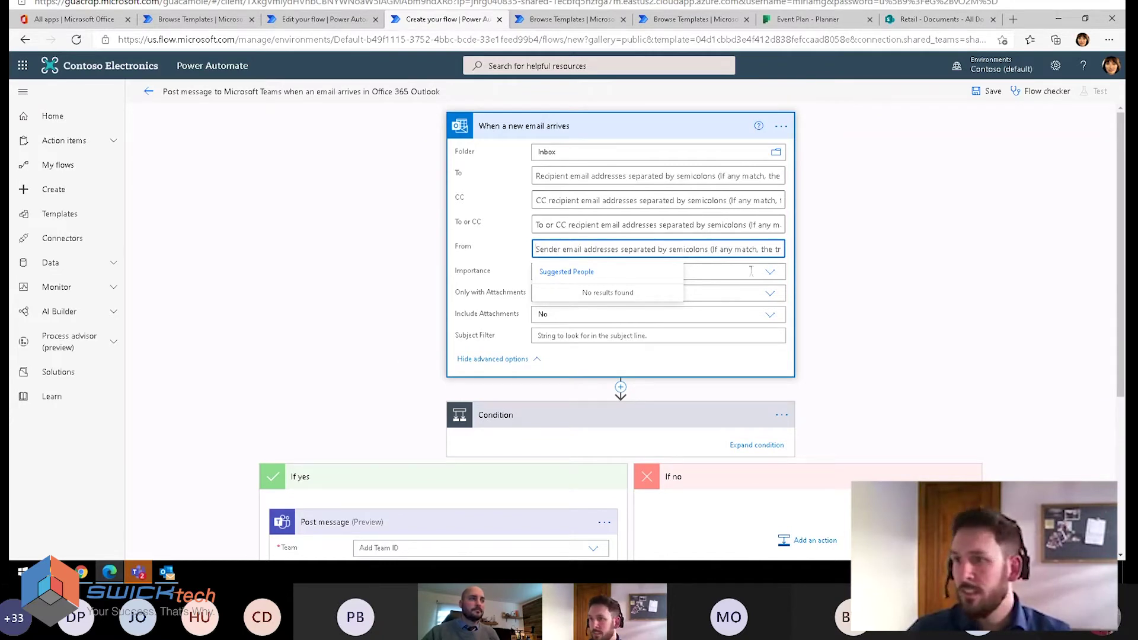
{"action": "left_click", "coordinate": [850, 267]}
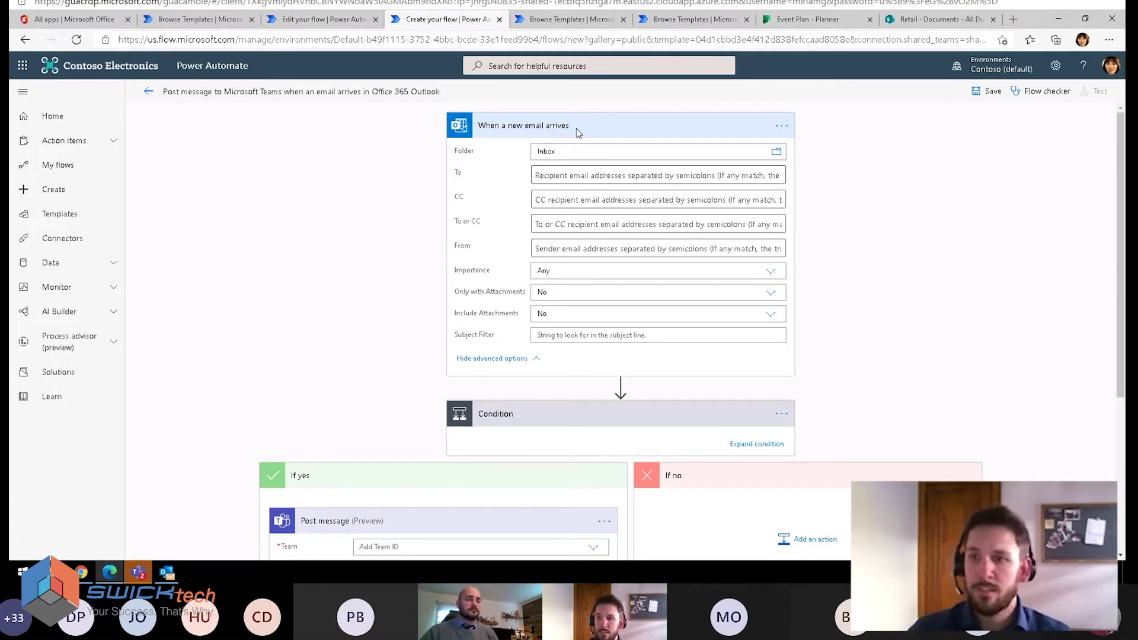
{"action": "left_click", "coordinate": [496, 359]}
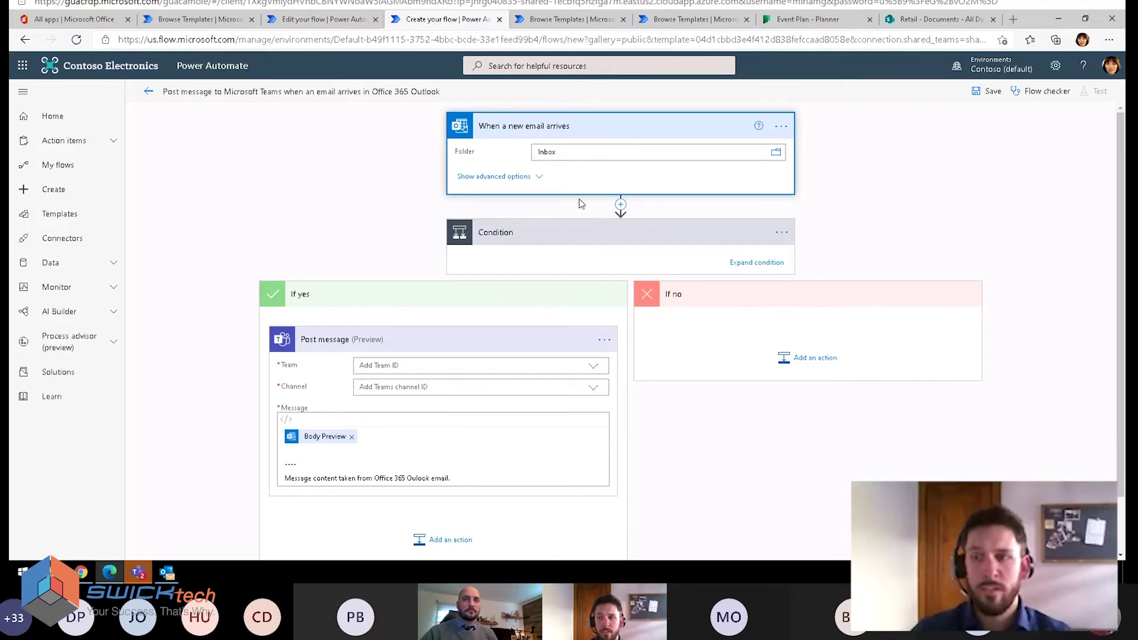
Step: Scroll down to the Post message action and list the available teams
{"action": "scroll", "coordinate": [504, 319], "scroll_direction": "down", "scroll_amount": 2}
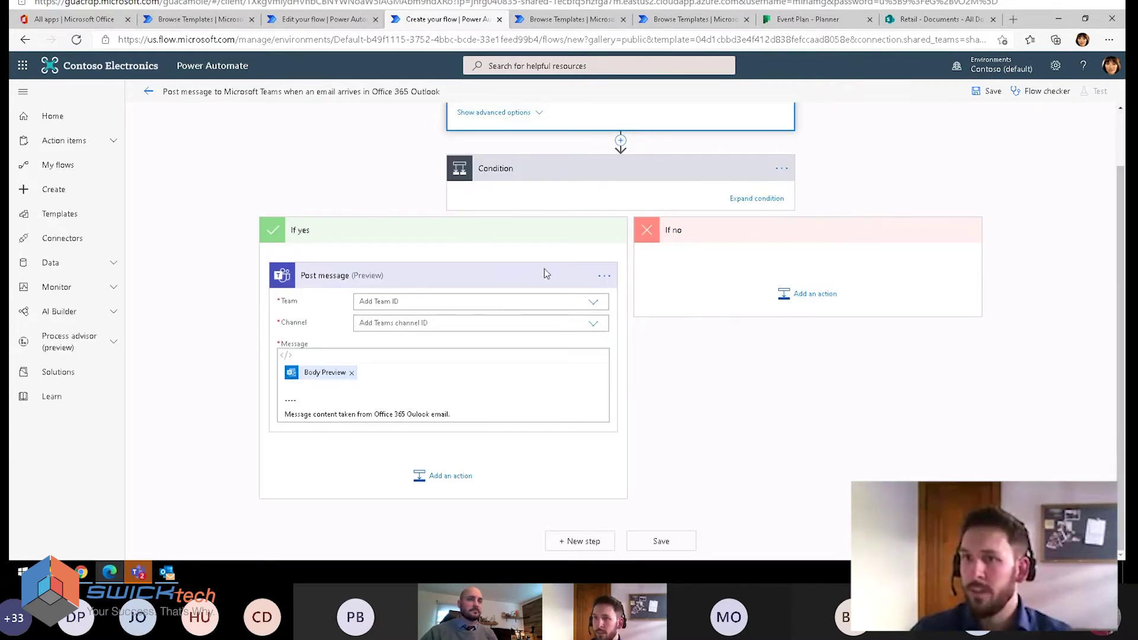
{"action": "scroll", "coordinate": [544, 270], "scroll_direction": "up", "scroll_amount": 2}
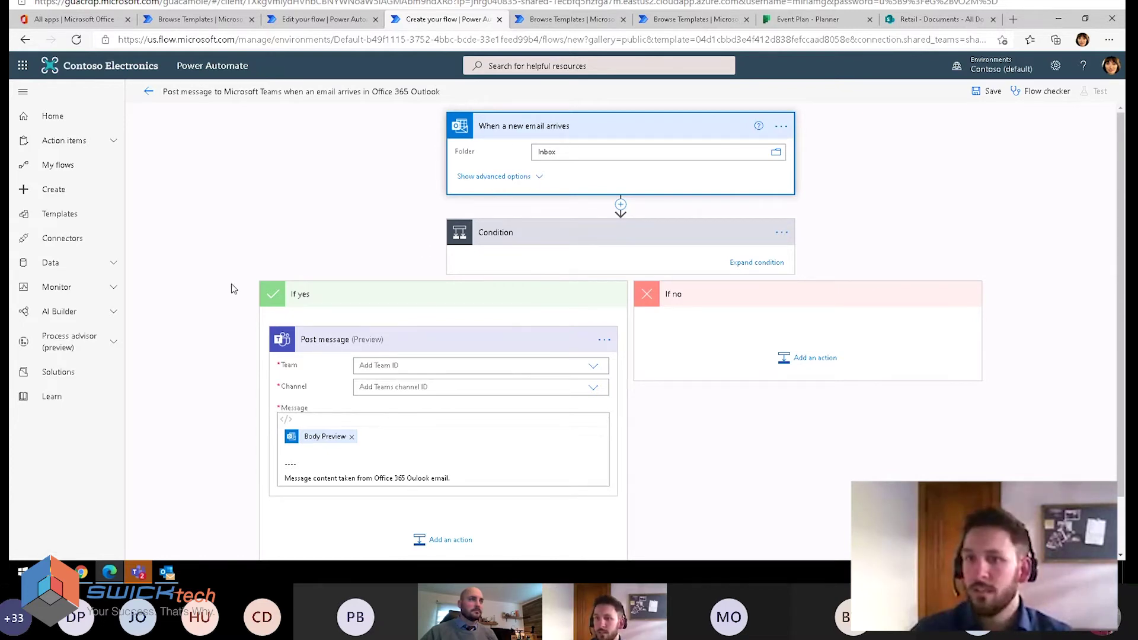
{"action": "scroll", "coordinate": [311, 346], "scroll_direction": "down", "scroll_amount": 2}
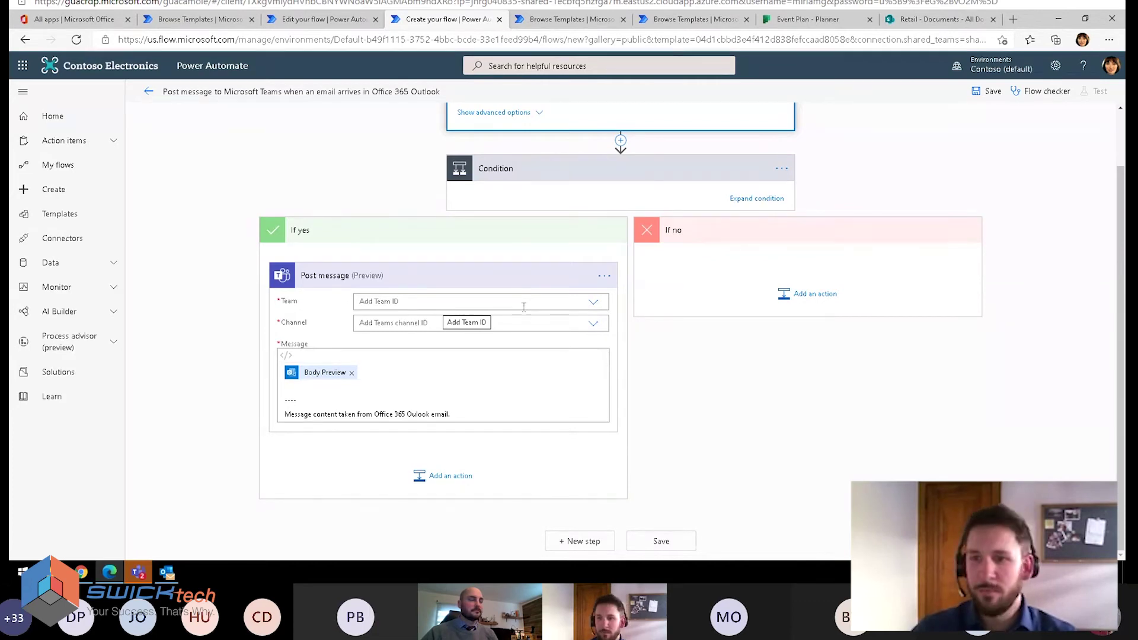
{"action": "left_click", "coordinate": [593, 301]}
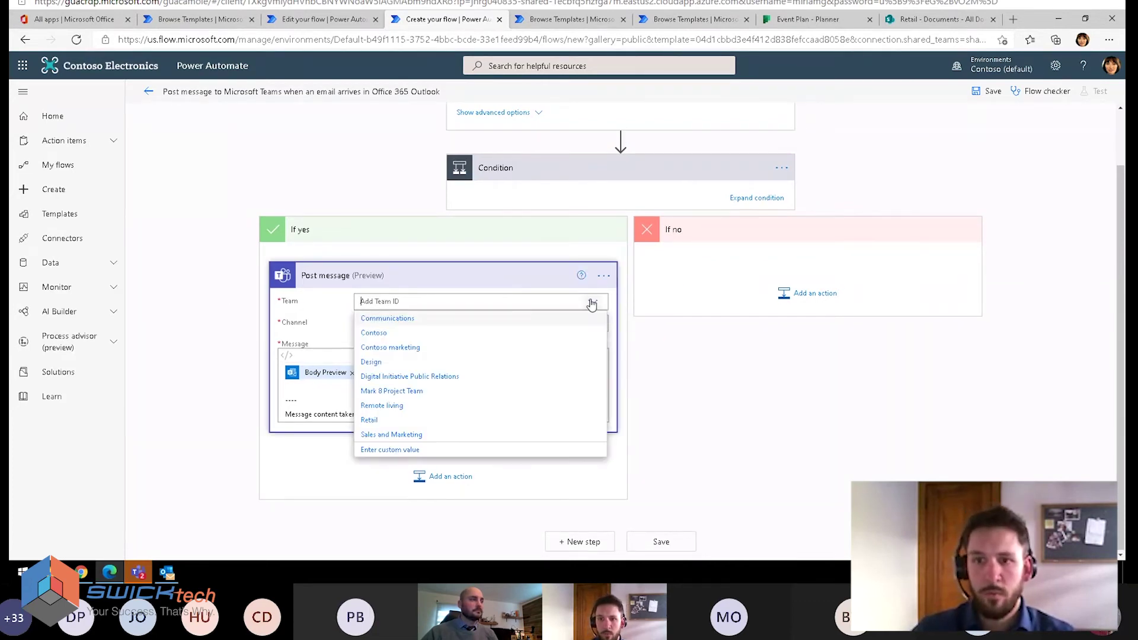
Step: Point the Teams post at the Sales and Marketing team's General channel
{"action": "left_click", "coordinate": [383, 435]}
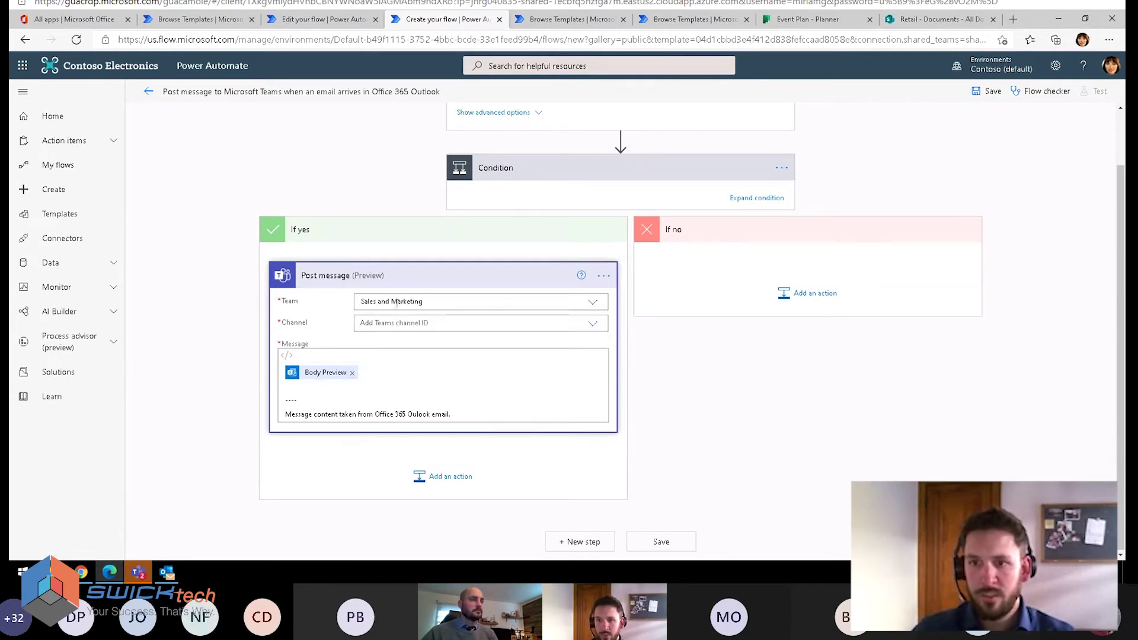
{"action": "left_click", "coordinate": [432, 324]}
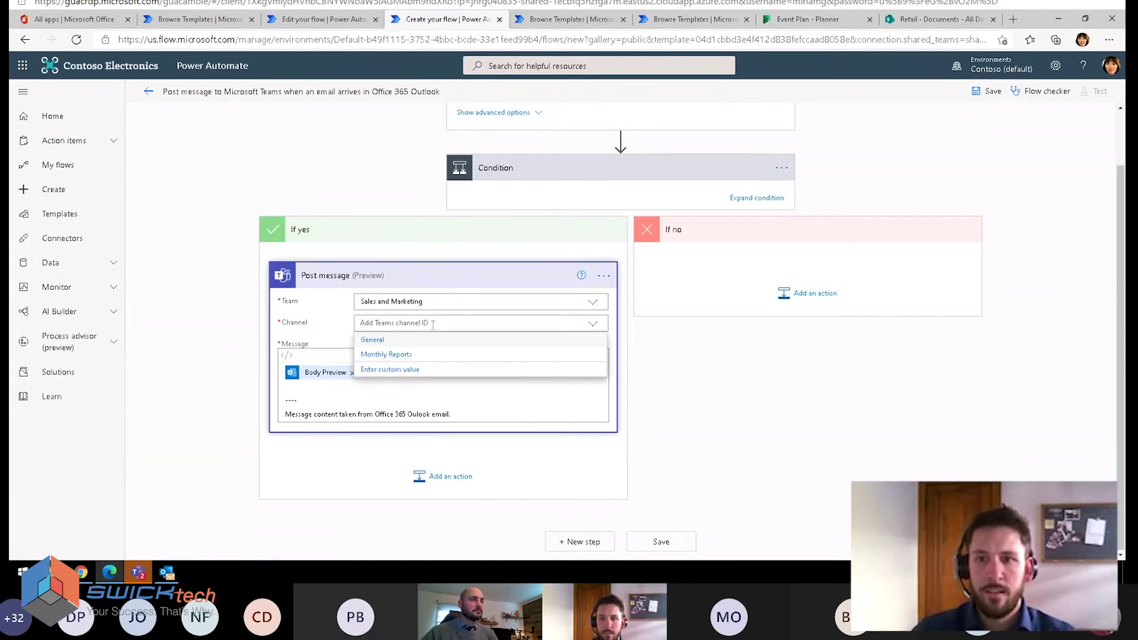
{"action": "left_click", "coordinate": [382, 343]}
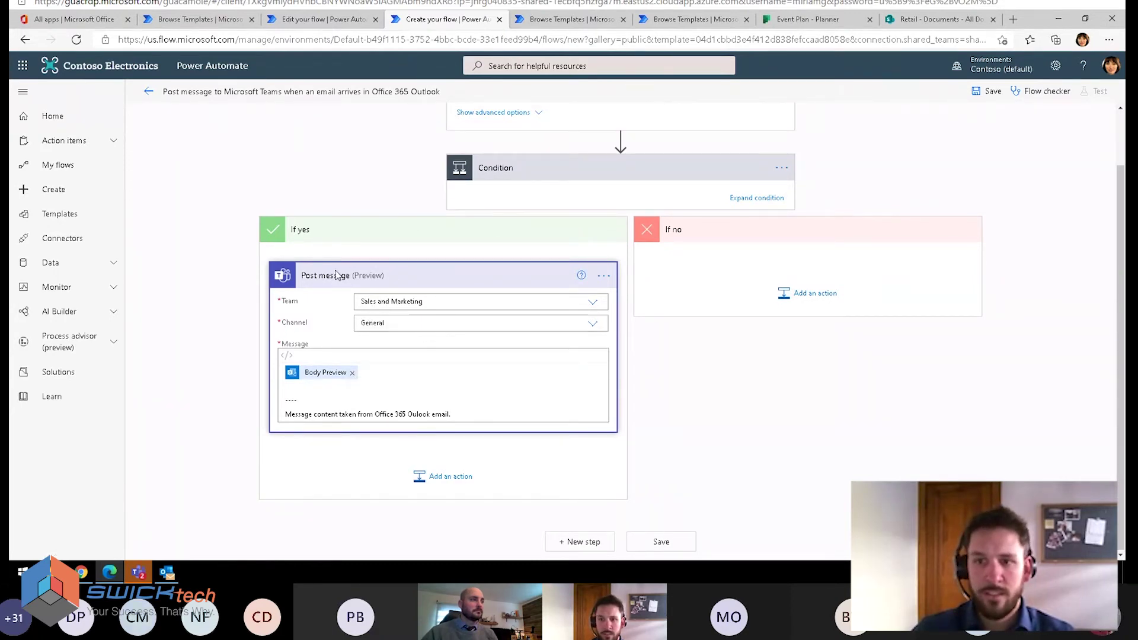
{"action": "left_click", "coordinate": [316, 392]}
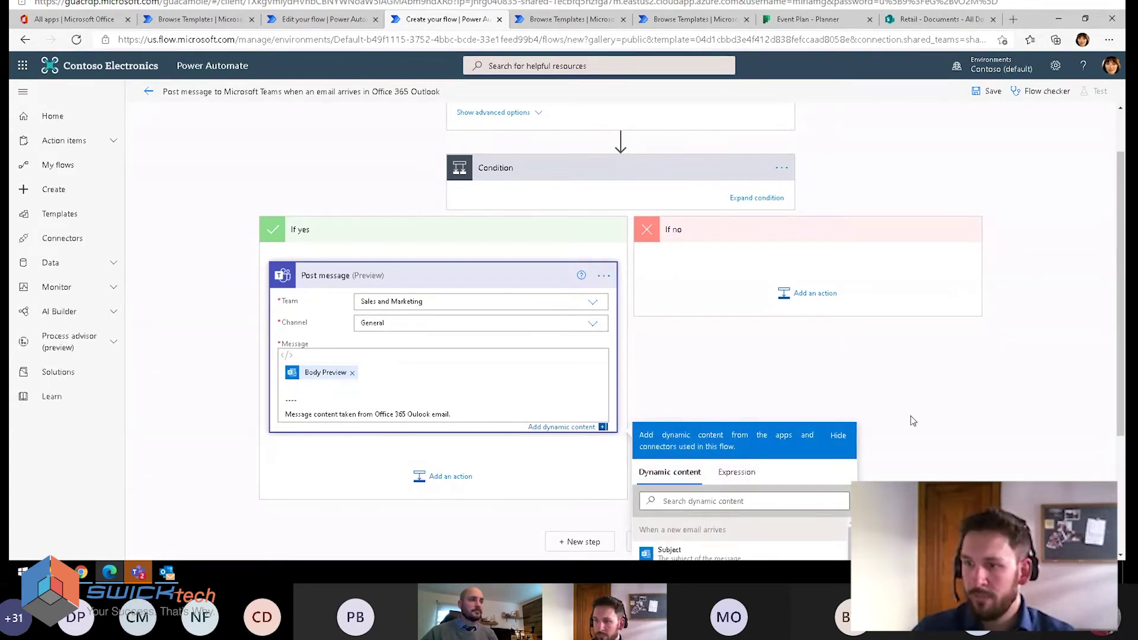
Step: Insert the email's Subject dynamic content on its own line above Body Preview
{"action": "scroll", "coordinate": [364, 287], "scroll_direction": "down", "scroll_amount": 2}
{"action": "scroll", "coordinate": [261, 385], "scroll_direction": "up", "scroll_amount": 2}
{"action": "scroll", "coordinate": [325, 371], "scroll_direction": "down", "scroll_amount": 1}
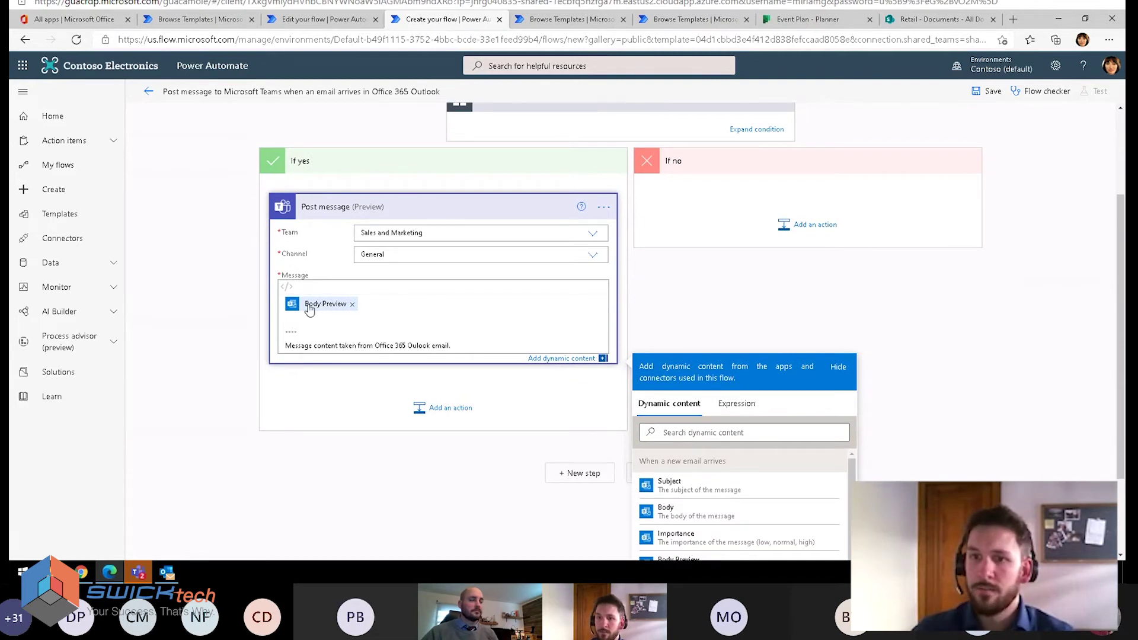
{"action": "left_click", "coordinate": [325, 316]}
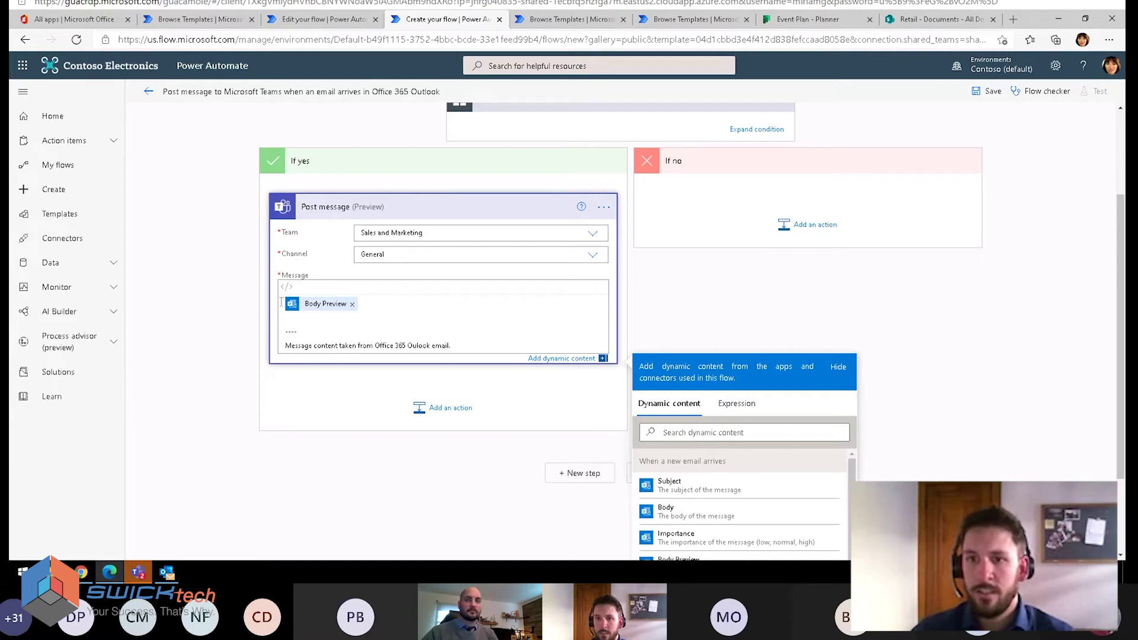
{"action": "left_click", "coordinate": [678, 485]}
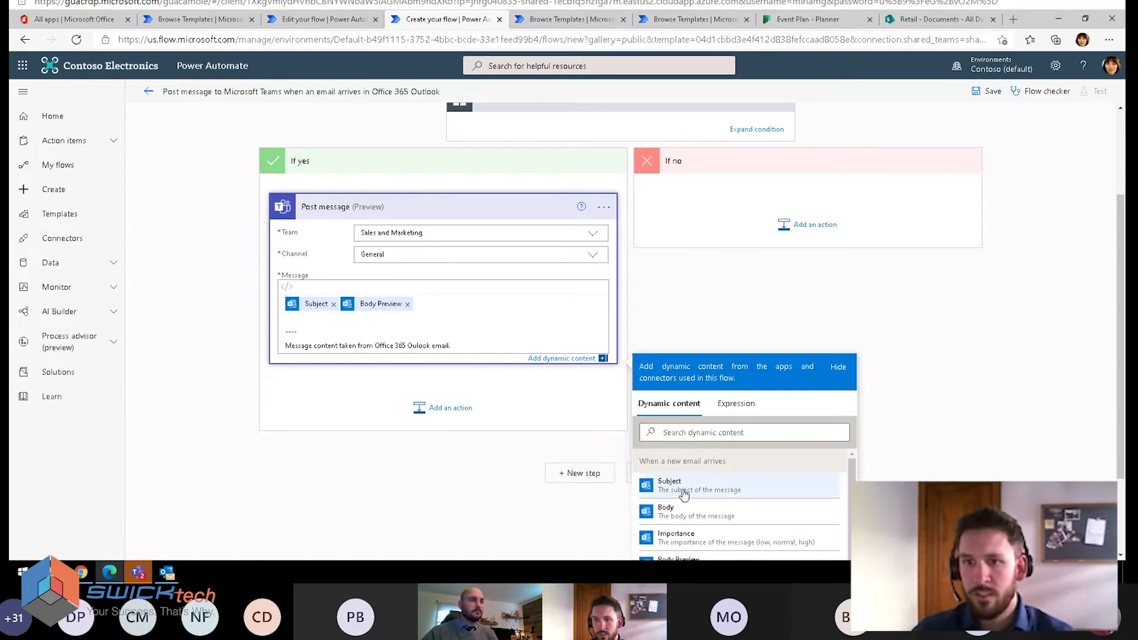
{"action": "key", "text": "Return"}
{"action": "key", "text": "Return"}
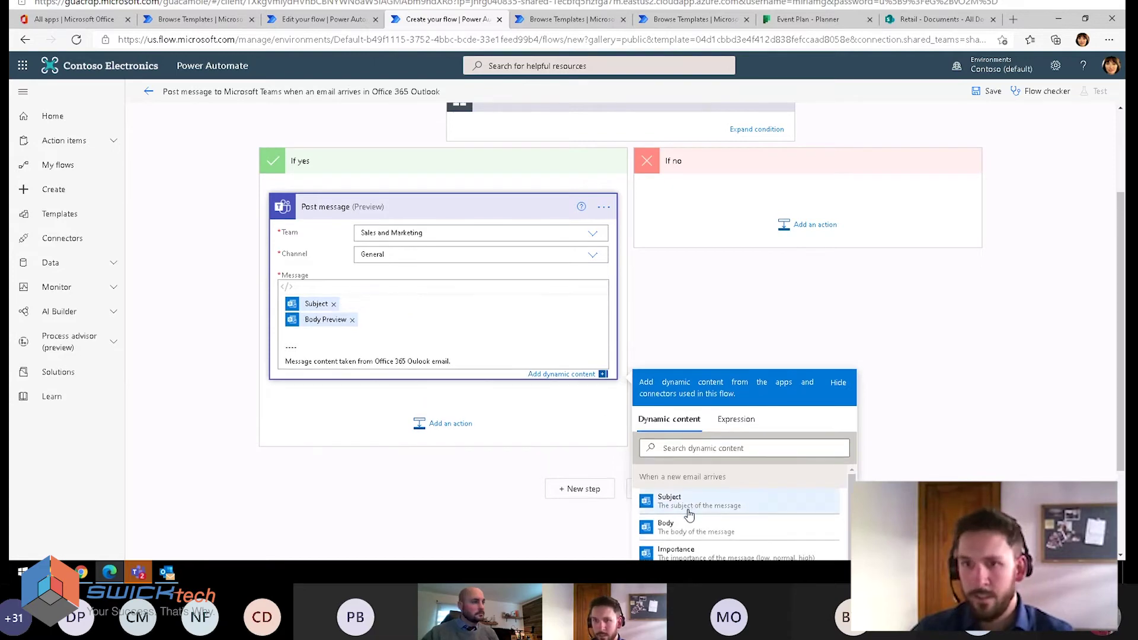
Step: Add the 'Subject:' label to the message text and save the flow
{"action": "scroll", "coordinate": [412, 309], "scroll_direction": "down", "scroll_amount": 1}
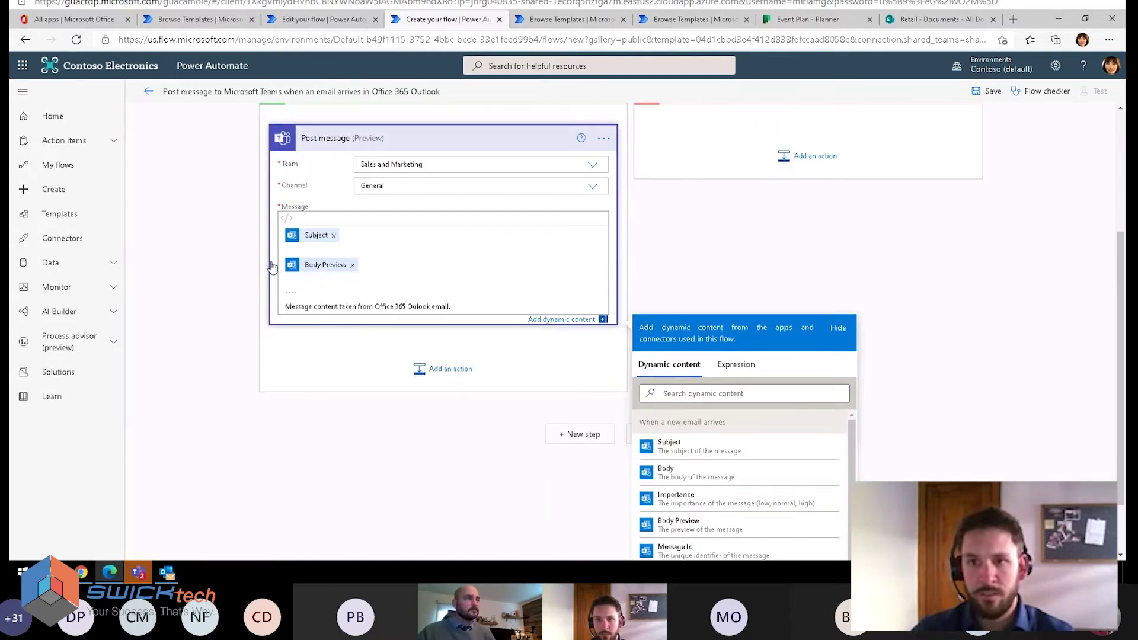
{"action": "scroll", "coordinate": [354, 269], "scroll_direction": "down", "scroll_amount": 1}
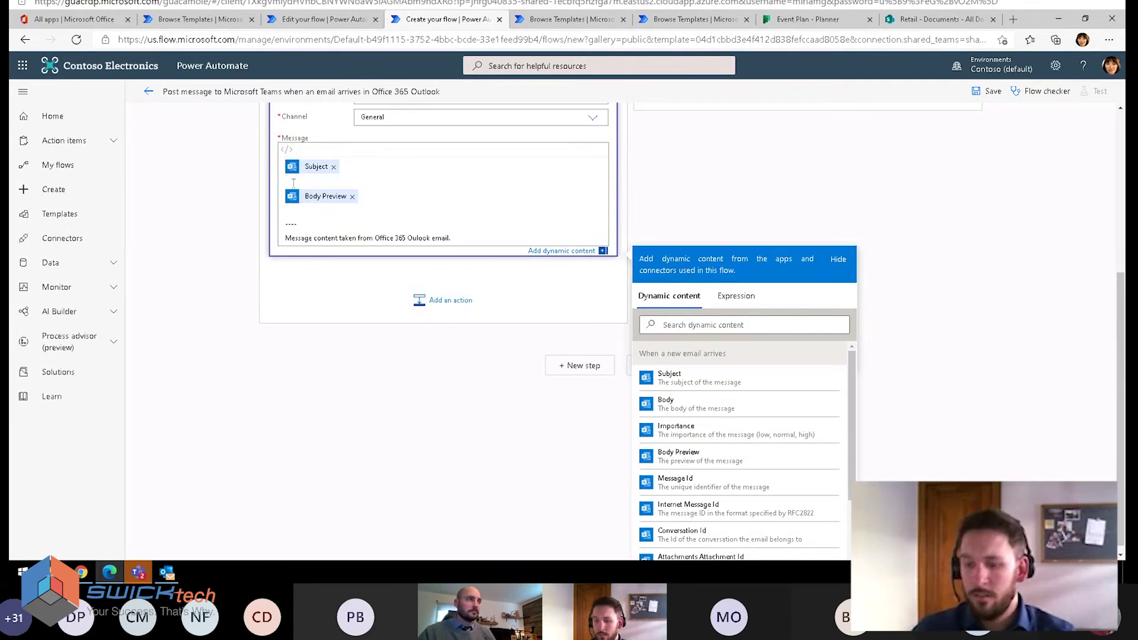
{"action": "type", "text": "Subject: Subject"}
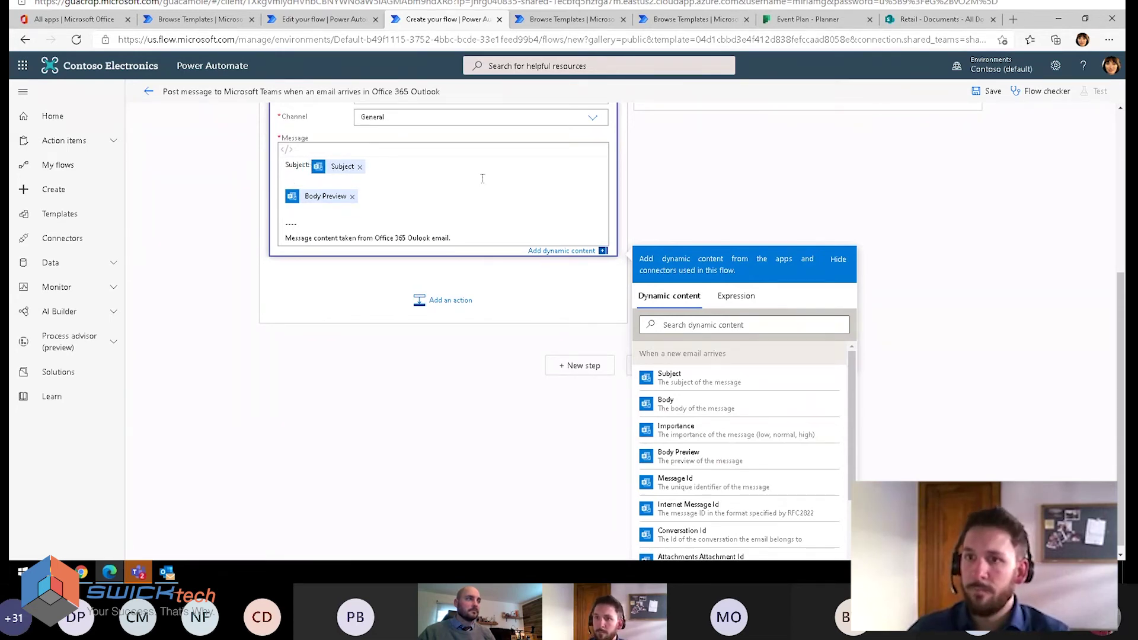
{"action": "left_click", "coordinate": [320, 180]}
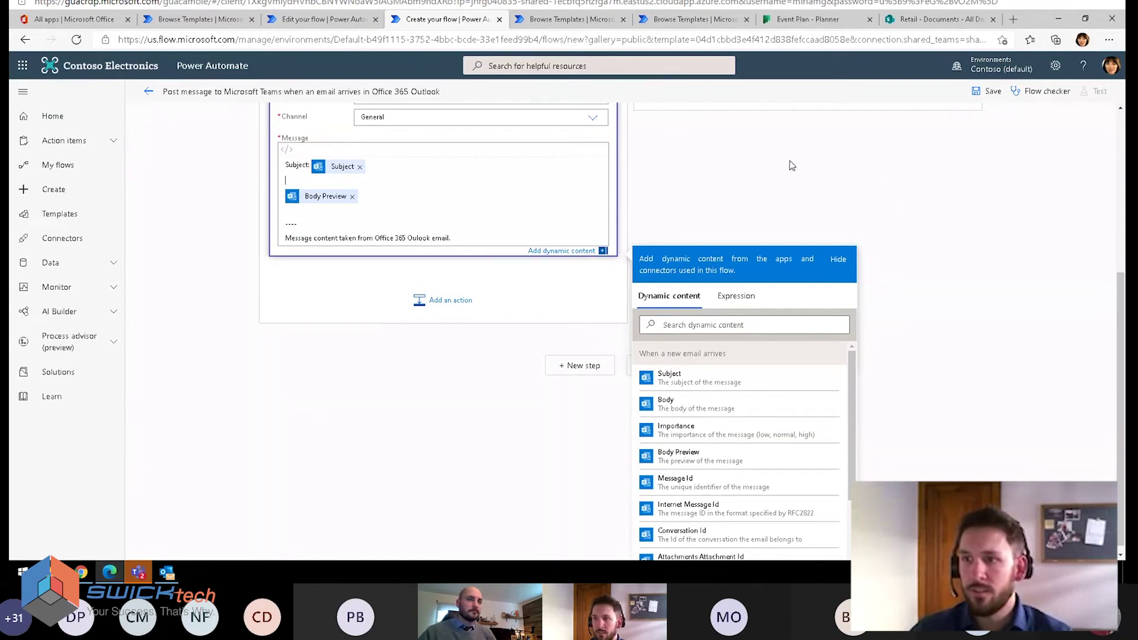
{"action": "scroll", "coordinate": [513, 184], "scroll_direction": "up", "scroll_amount": 5}
{"action": "scroll", "coordinate": [454, 253], "scroll_direction": "down", "scroll_amount": 3}
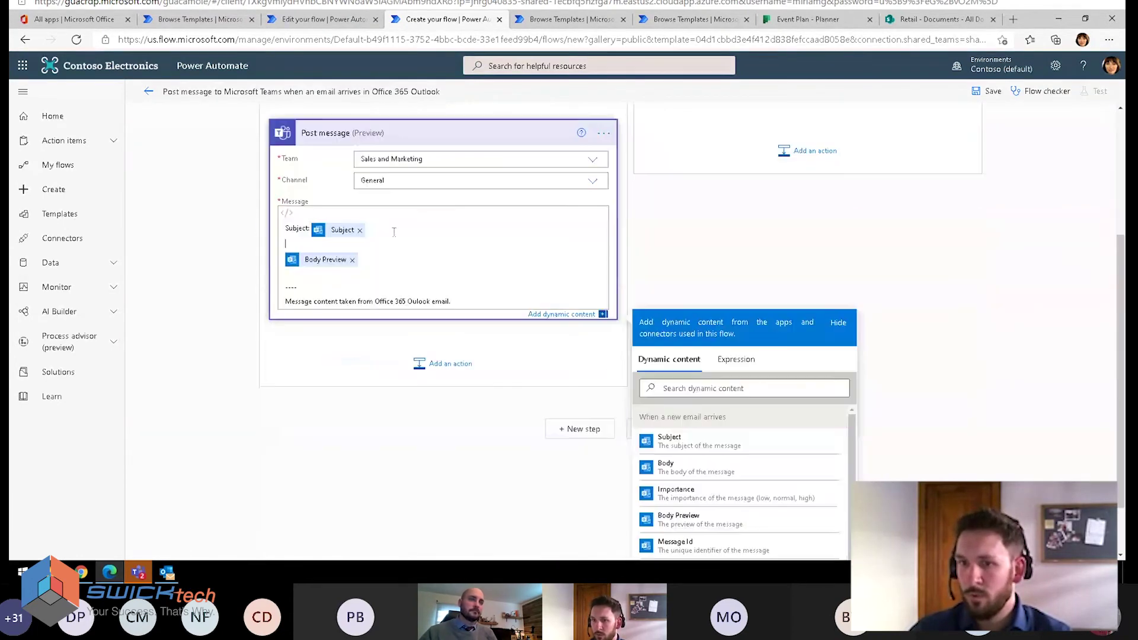
{"action": "left_click", "coordinate": [505, 452]}
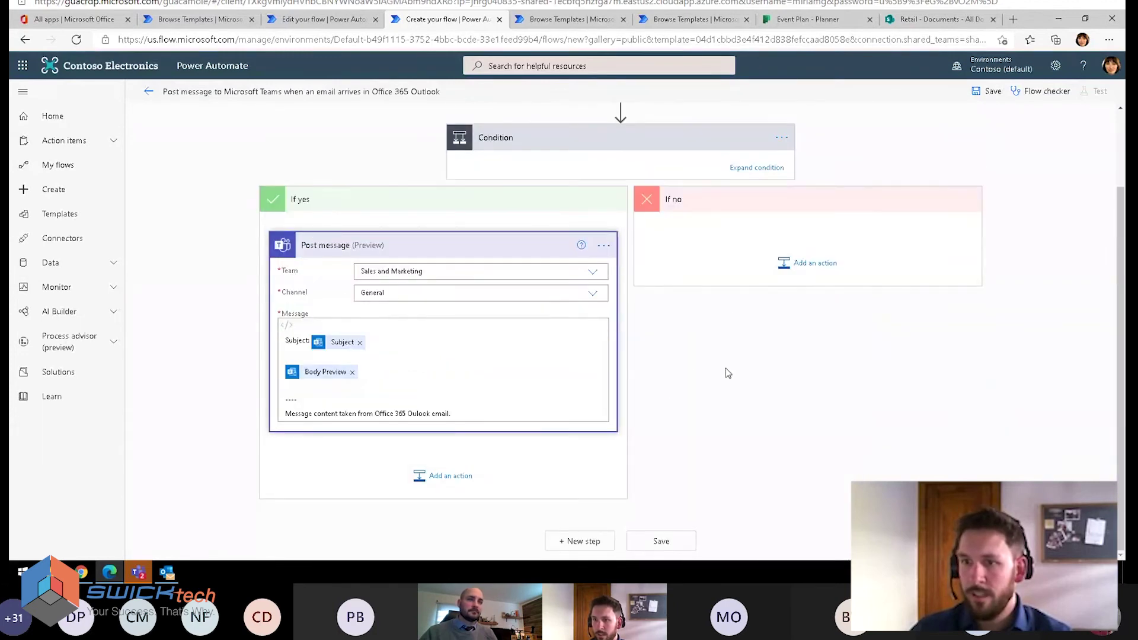
{"action": "left_click", "coordinate": [662, 542]}
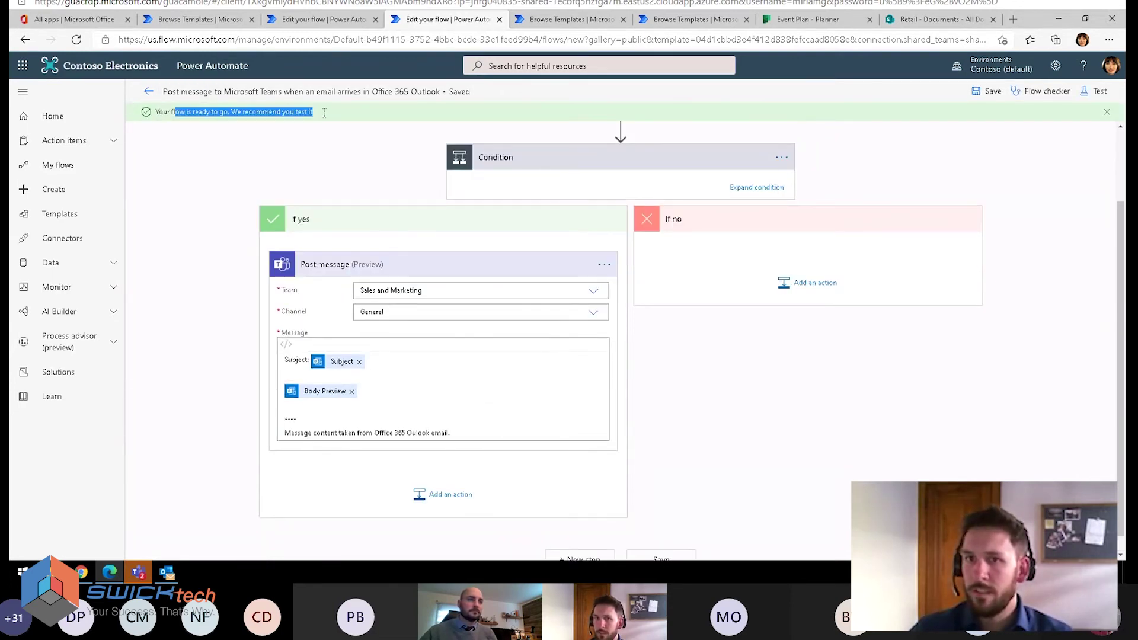
Step: Exit the flow editor, permanently dismiss the flow-ready notice, and switch to Teams
{"action": "left_click_drag", "start_coordinate": [313, 111], "coordinate": [300, 112]}
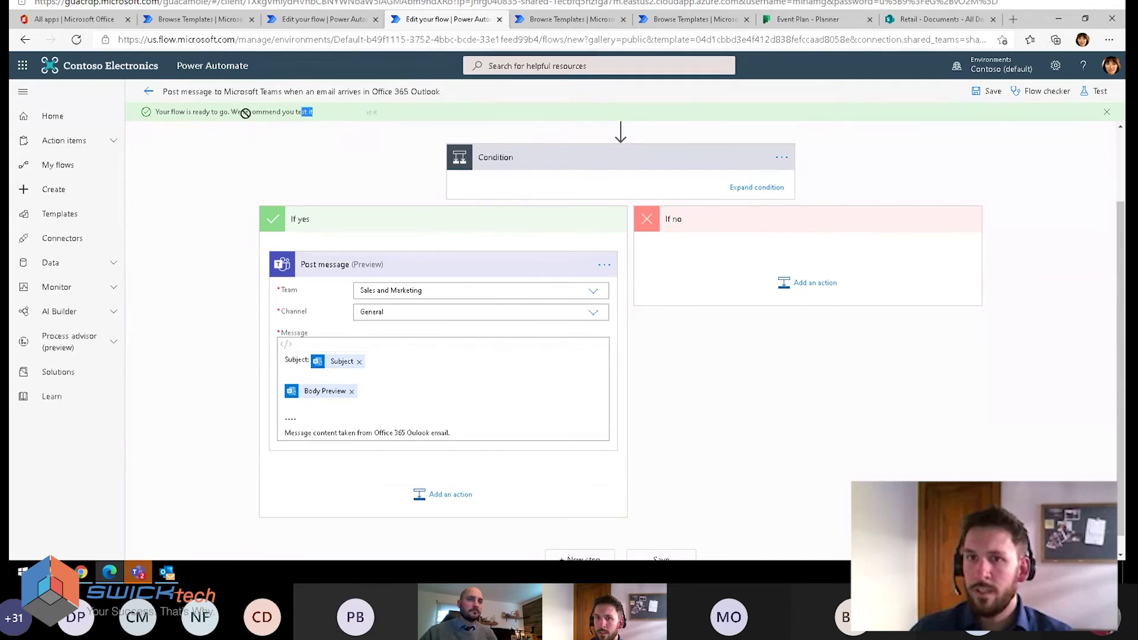
{"action": "left_click", "coordinate": [148, 93]}
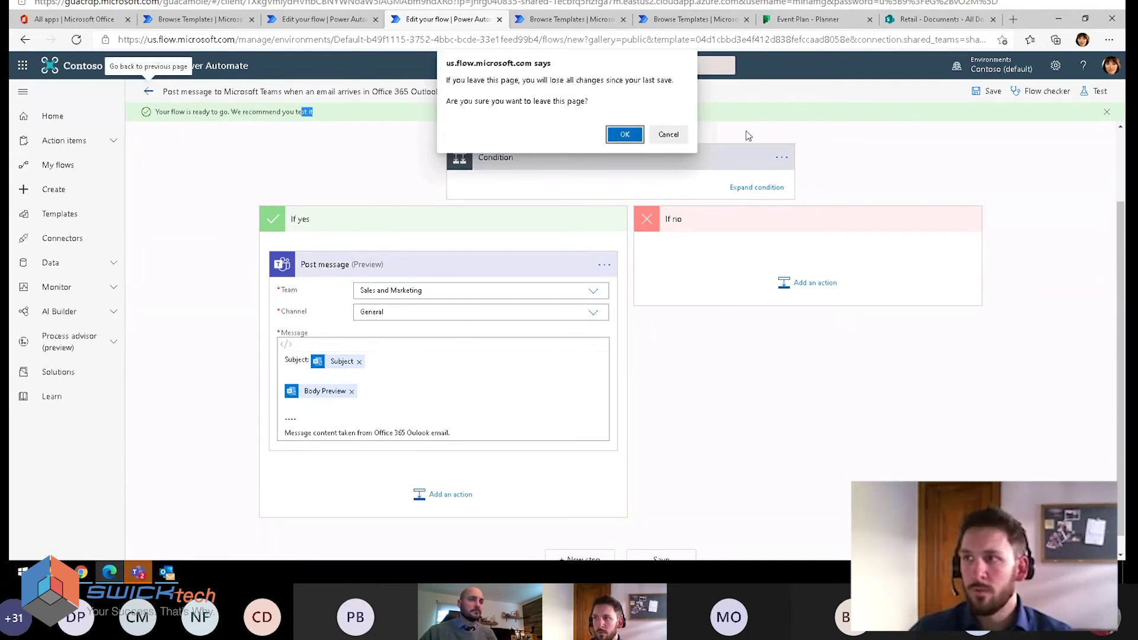
{"action": "left_click", "coordinate": [624, 135]}
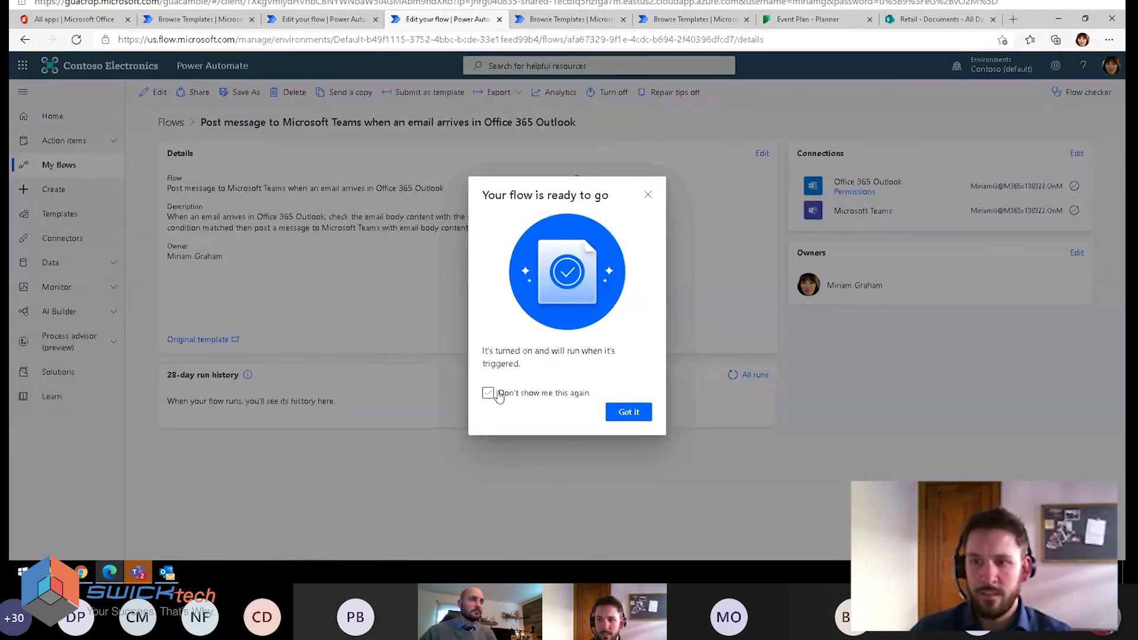
{"action": "left_click", "coordinate": [487, 393]}
{"action": "left_click", "coordinate": [627, 412]}
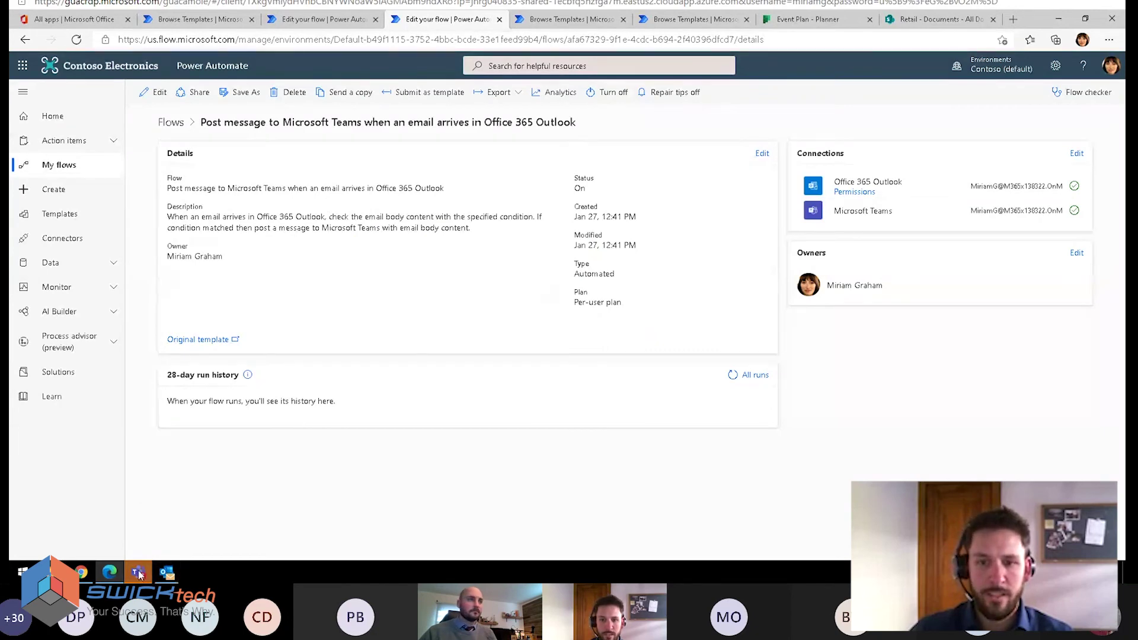
{"action": "mouse_move", "coordinate": [140, 574]}
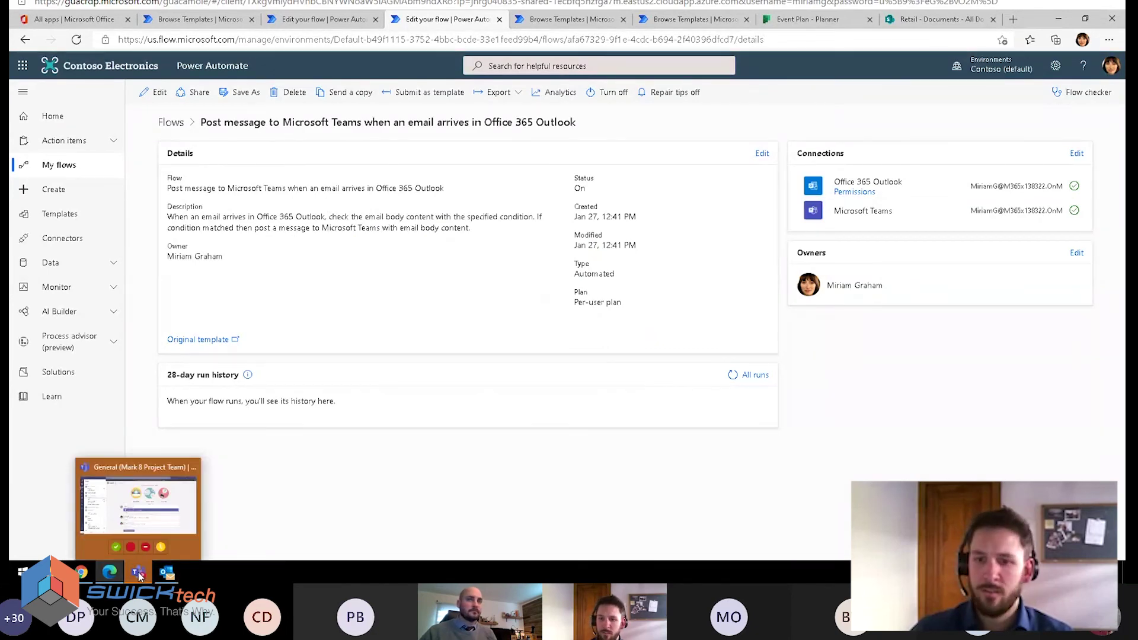
{"action": "left_click", "coordinate": [140, 575]}
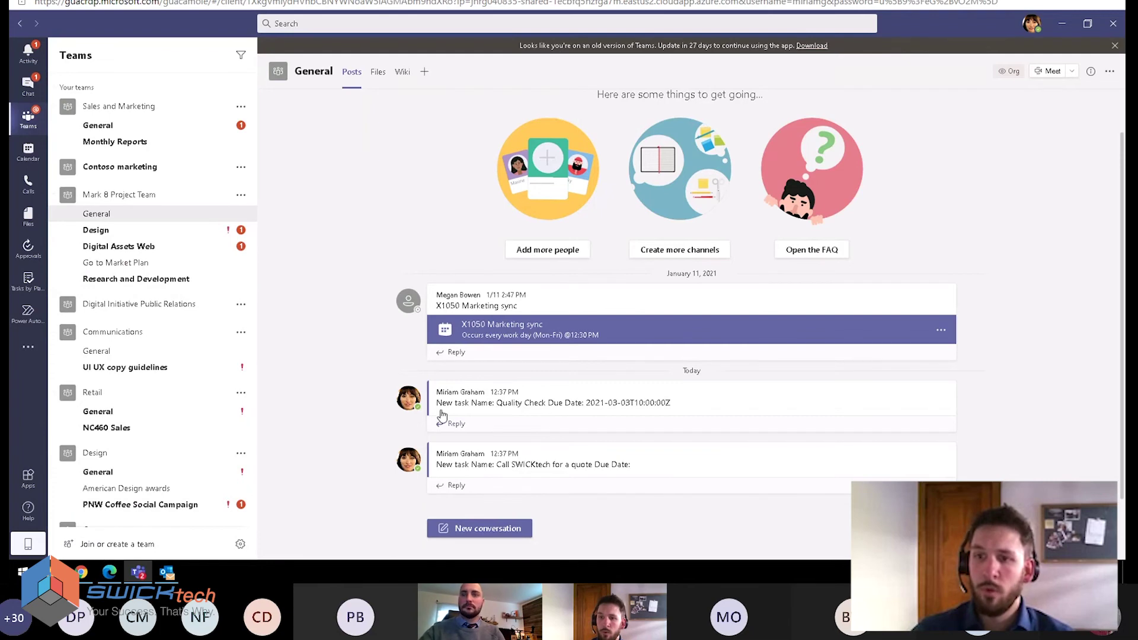
Step: Select the Quality Check and Call SWICKtech task message texts in the General channel
{"action": "left_click_drag", "start_coordinate": [437, 403], "coordinate": [680, 403]}
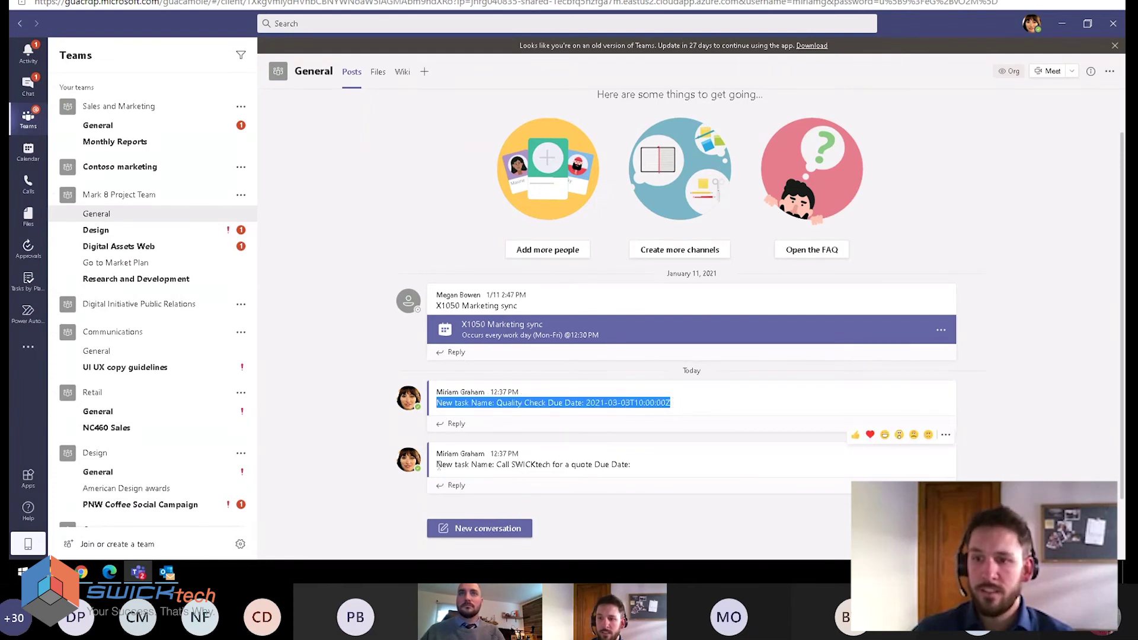
{"action": "left_click_drag", "start_coordinate": [438, 464], "coordinate": [519, 463]}
{"action": "left_click", "coordinate": [590, 461]}
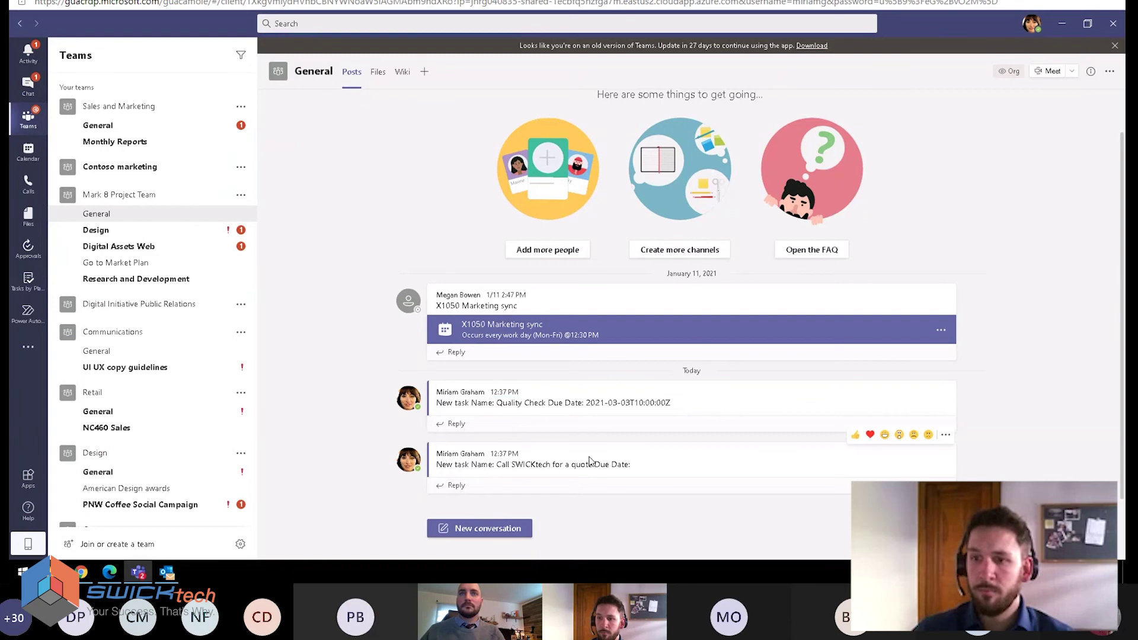
{"action": "triple_click", "coordinate": [630, 464]}
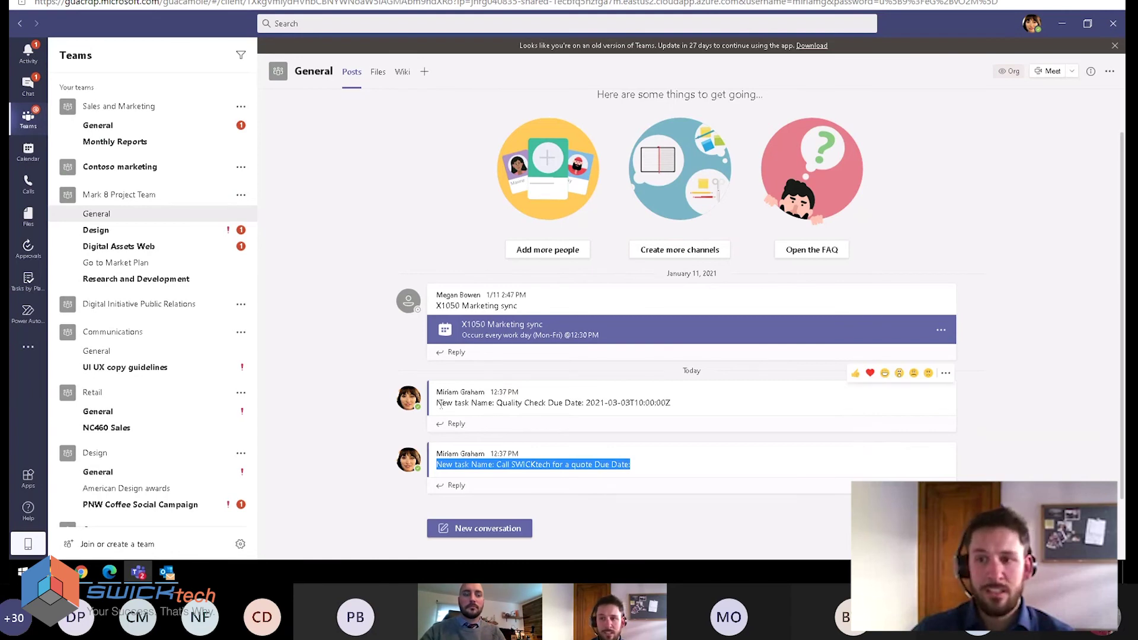
{"action": "left_click_drag", "start_coordinate": [440, 405], "coordinate": [681, 408]}
{"action": "left_click", "coordinate": [681, 408]}
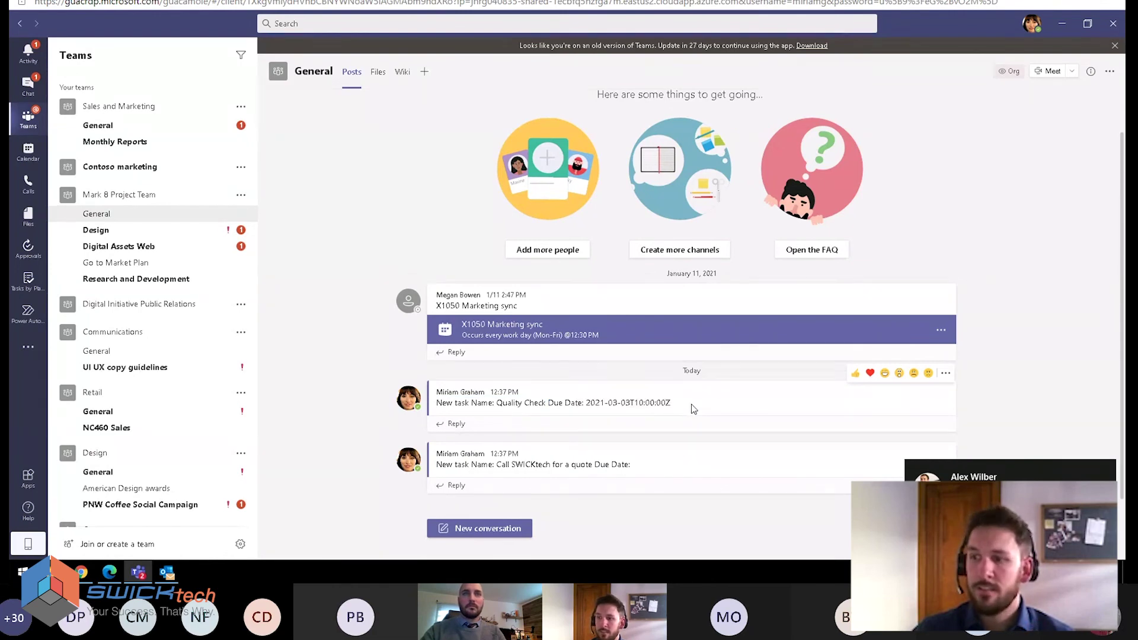
{"action": "left_click_drag", "start_coordinate": [436, 405], "coordinate": [673, 401]}
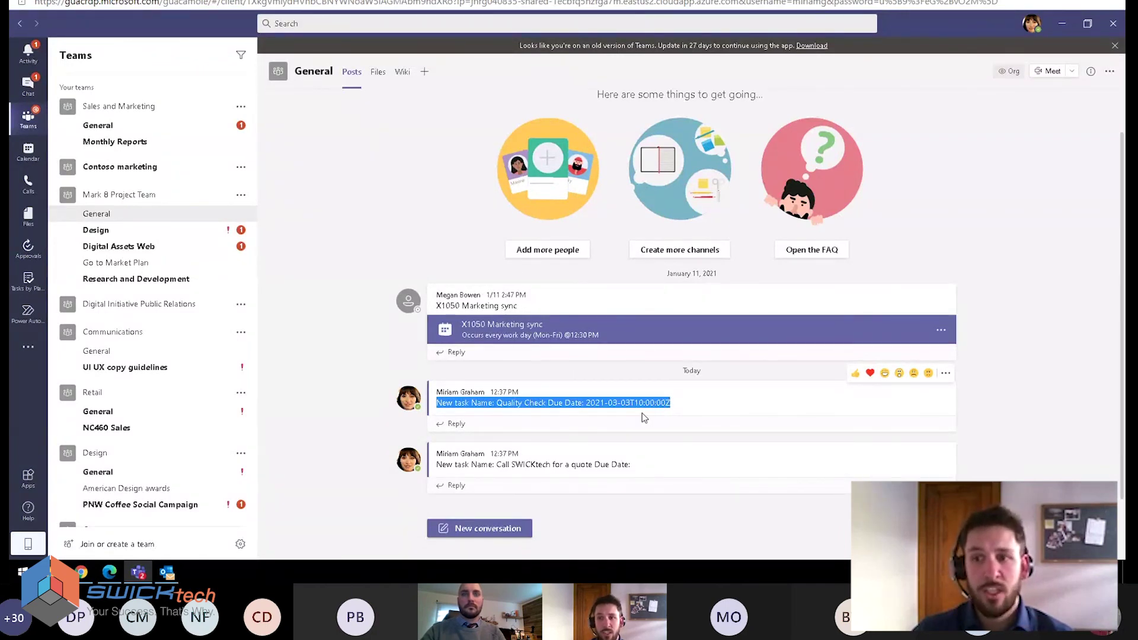
{"action": "left_click", "coordinate": [578, 403]}
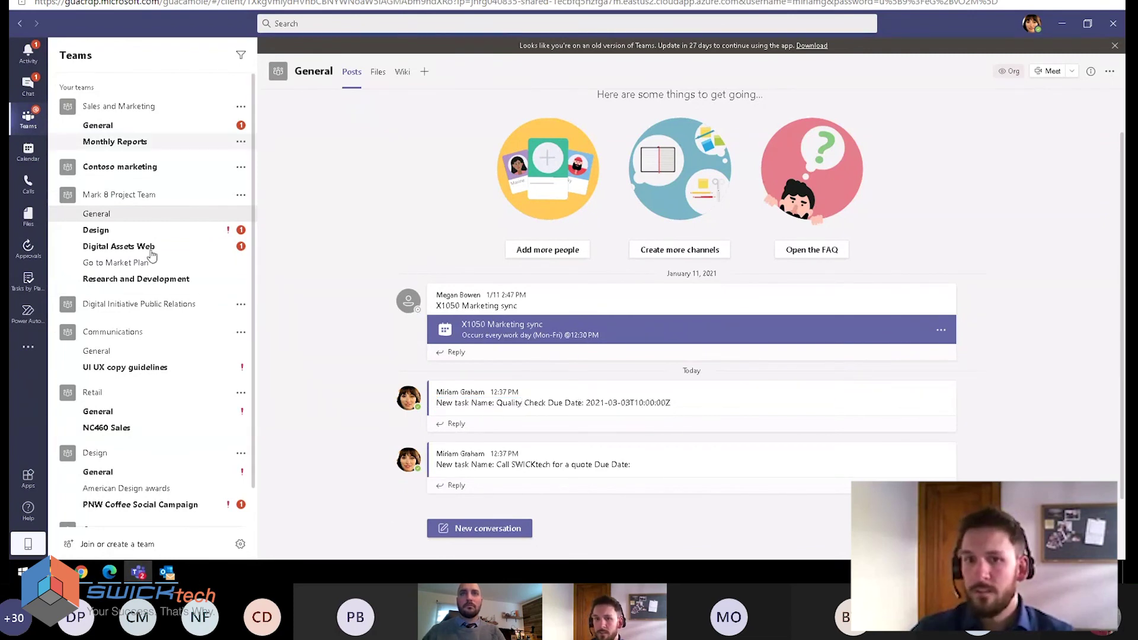
Step: Read the 'Packaging Engineers have questions on design' email in Outlook, then minimize Outlook
{"action": "left_click", "coordinate": [167, 571]}
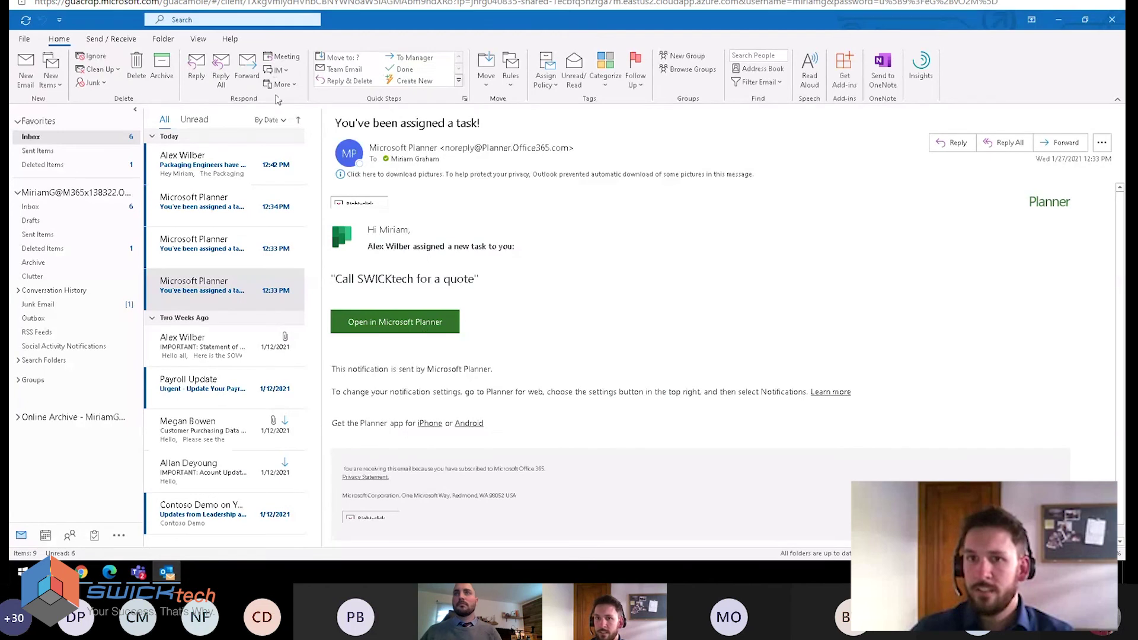
{"action": "left_click", "coordinate": [207, 158]}
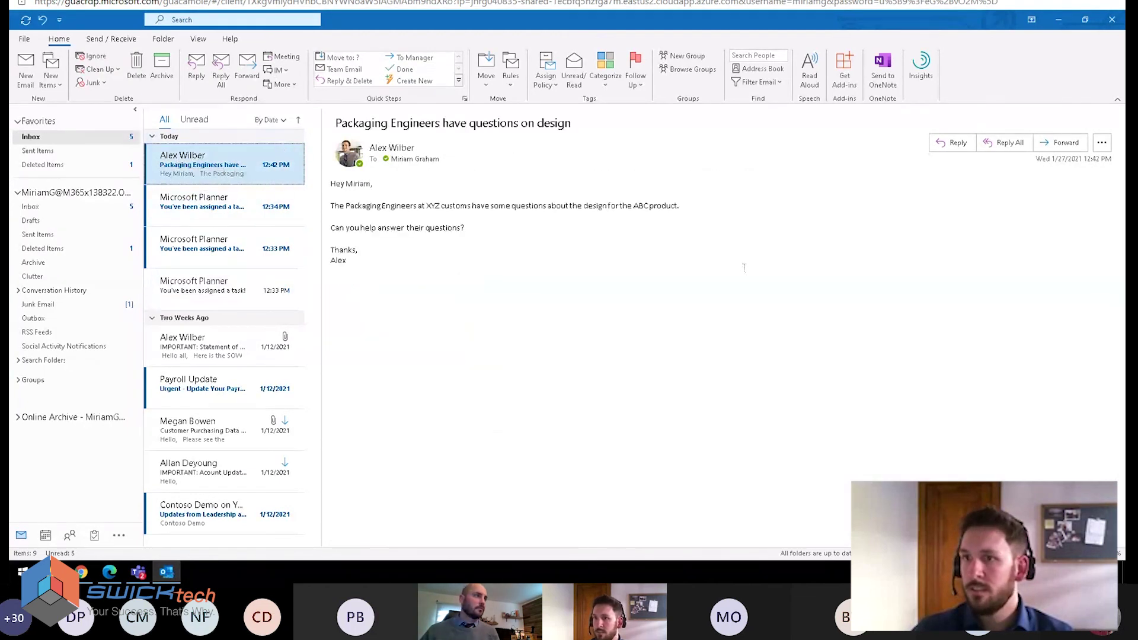
{"action": "left_click", "coordinate": [1059, 19]}
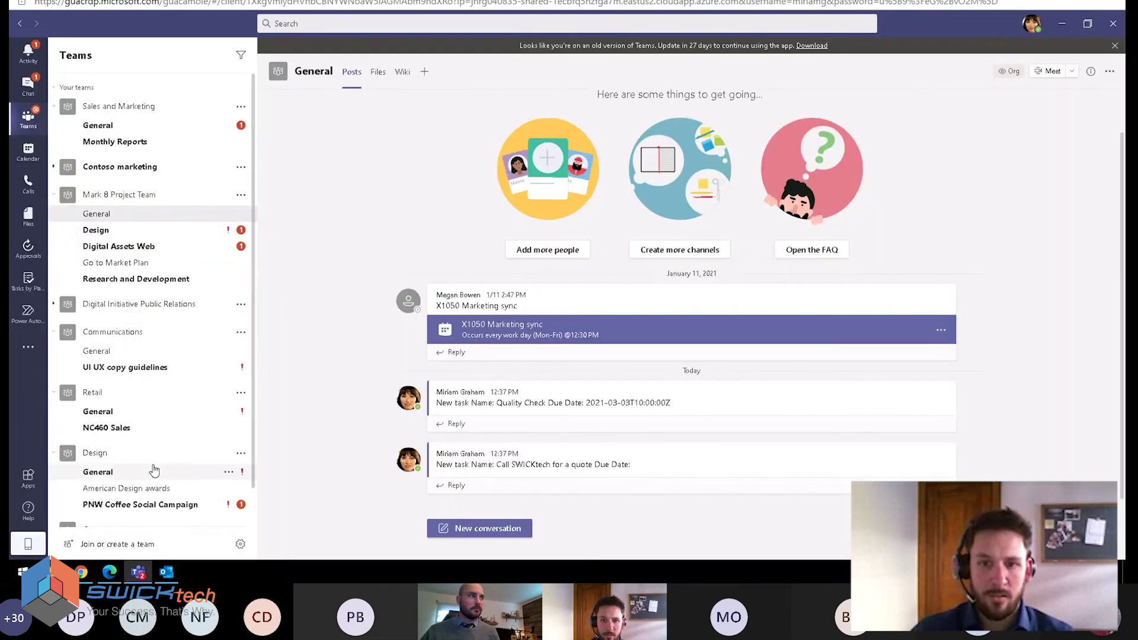
Step: Find Sales and Marketing in the teams list and open its General channel
{"action": "scroll", "coordinate": [150, 469], "scroll_direction": "down", "scroll_amount": 1}
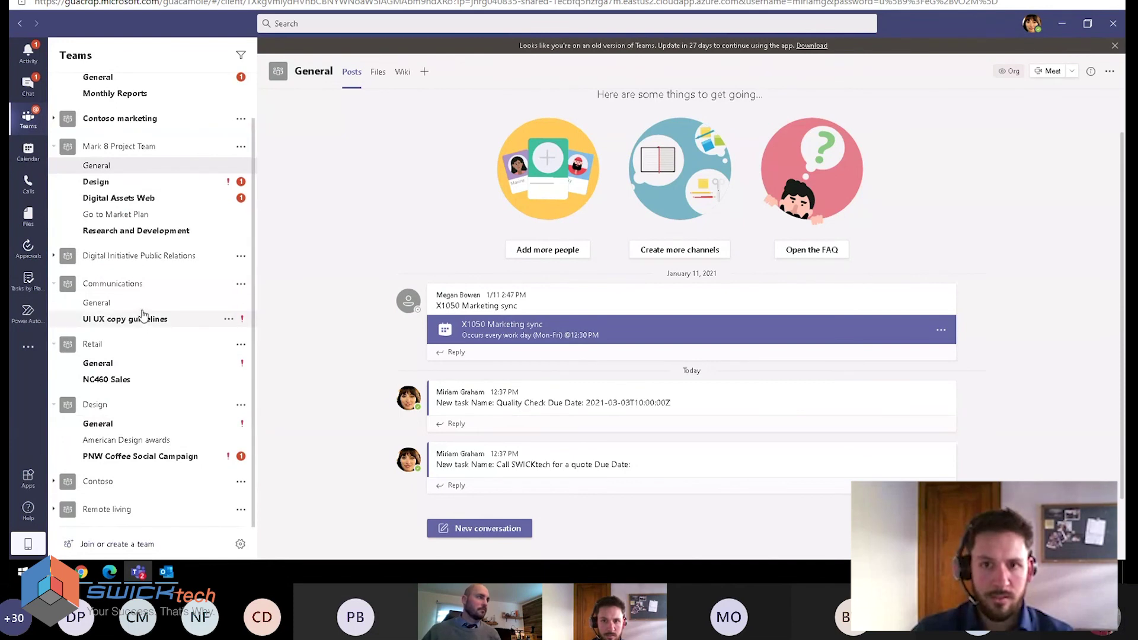
{"action": "scroll", "coordinate": [142, 306], "scroll_direction": "up", "scroll_amount": 1}
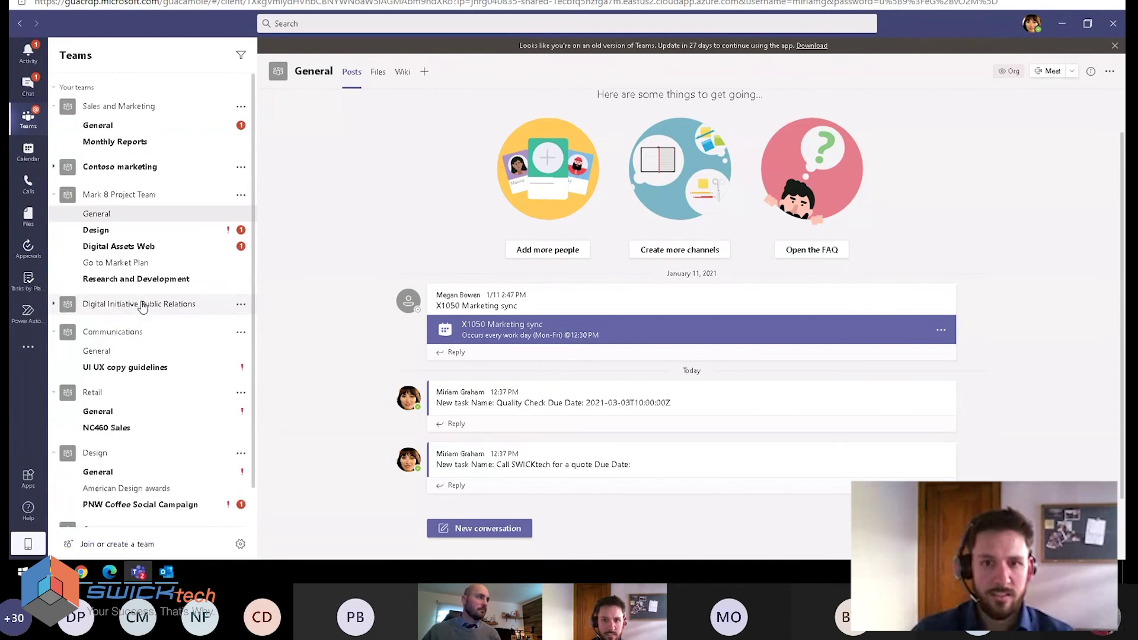
{"action": "left_click", "coordinate": [106, 127]}
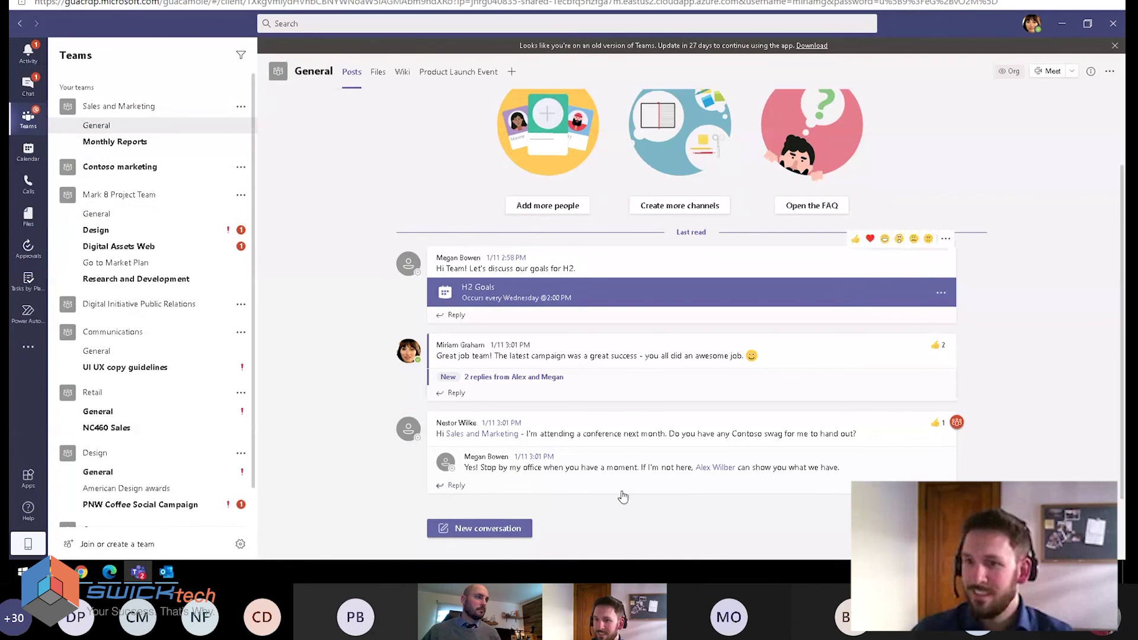